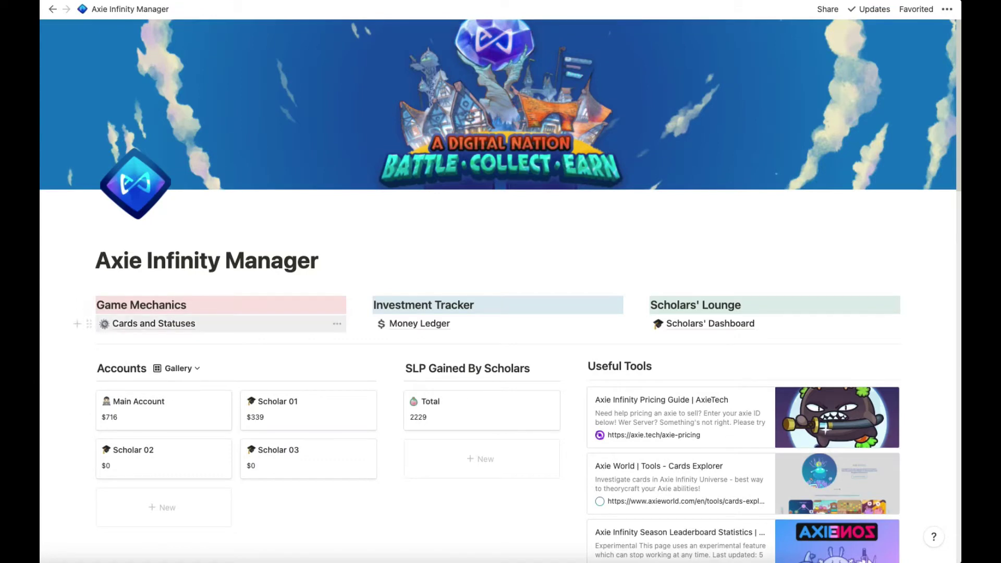
Browse the Cards and Statuses page and its Guides bookmarks, then return to the home page.
click(154, 324)
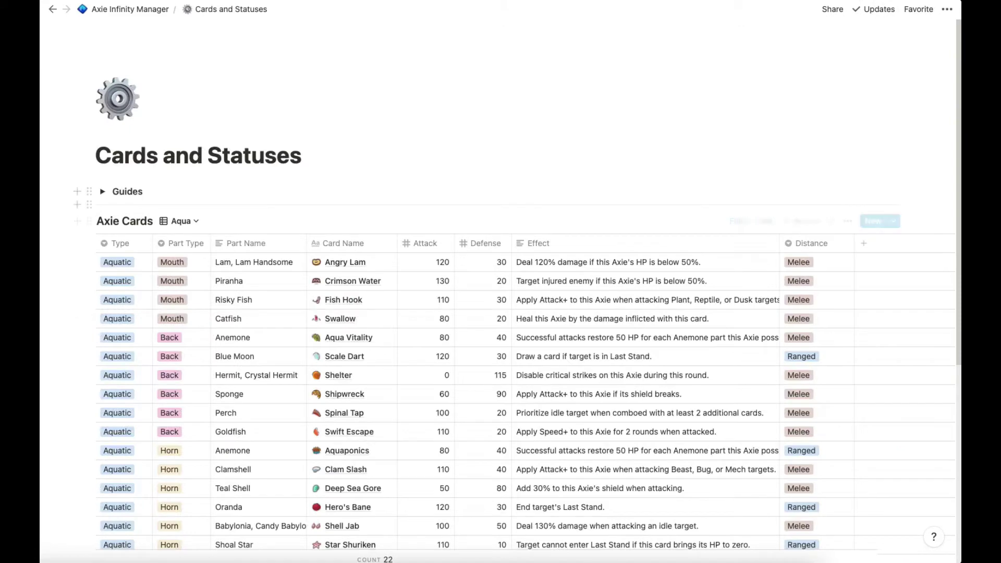
click(102, 191)
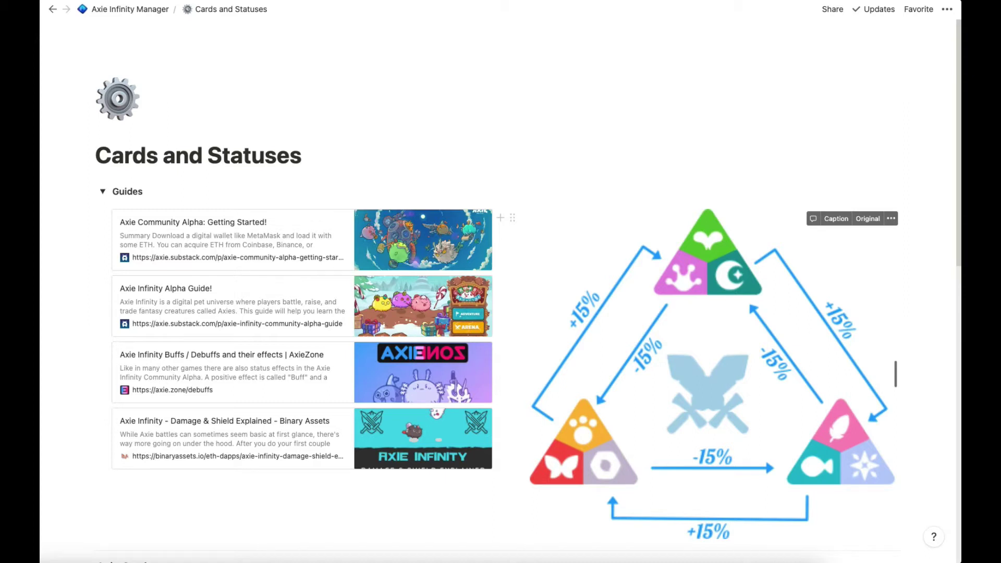
scroll(709, 339, down, 2)
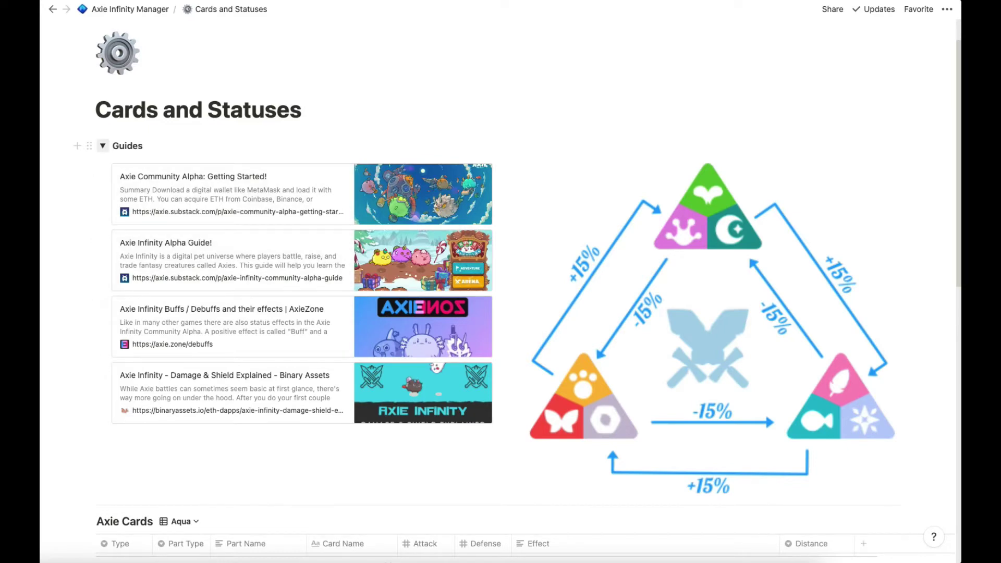
click(103, 146)
scroll(355, 253, down, 1)
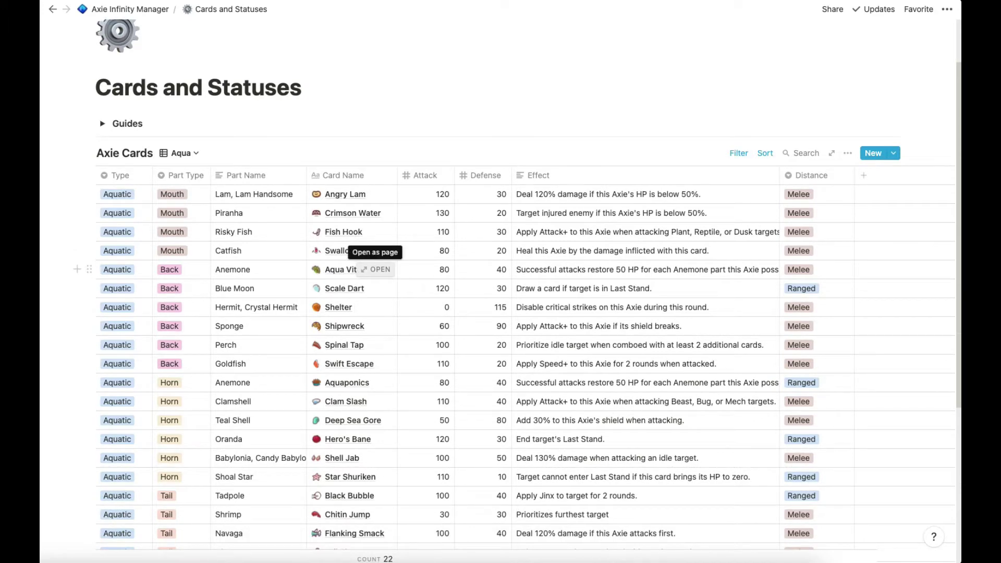
key(super+bracketleft)
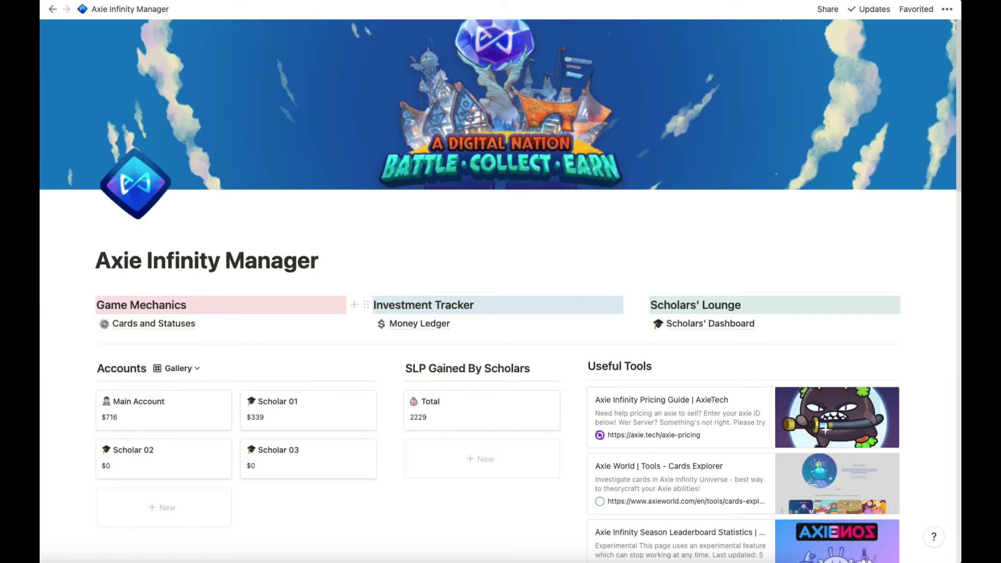
Open the Money Ledger and review its Accounts, Transactions ($715.63) and Axies tables.
click(420, 324)
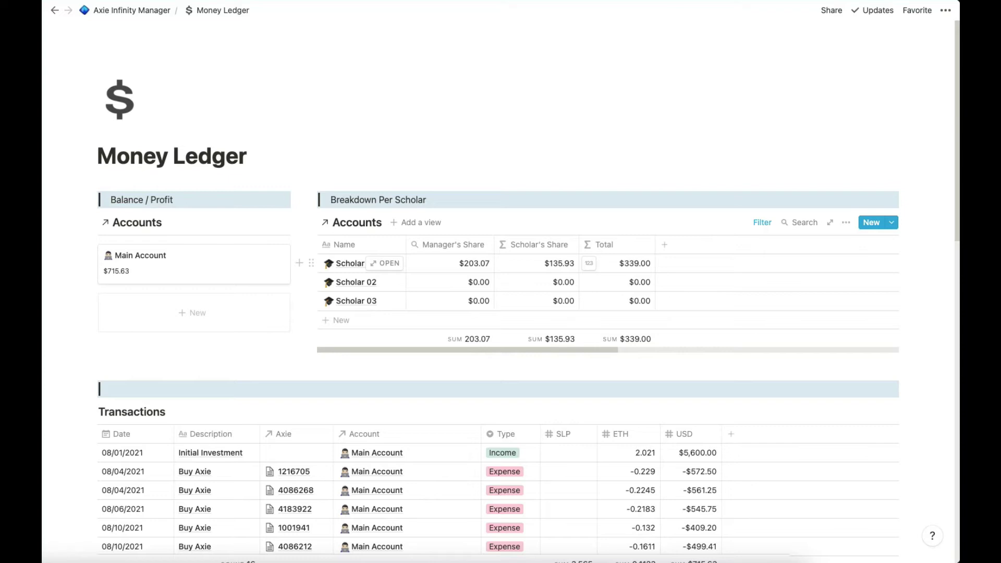
scroll(501, 282, down, 4)
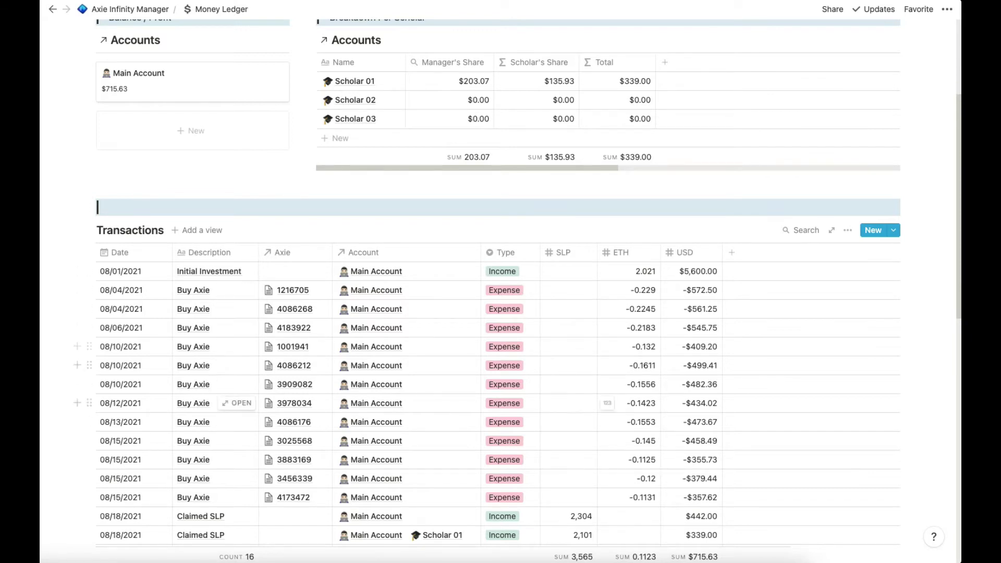
scroll(238, 493, down, 2)
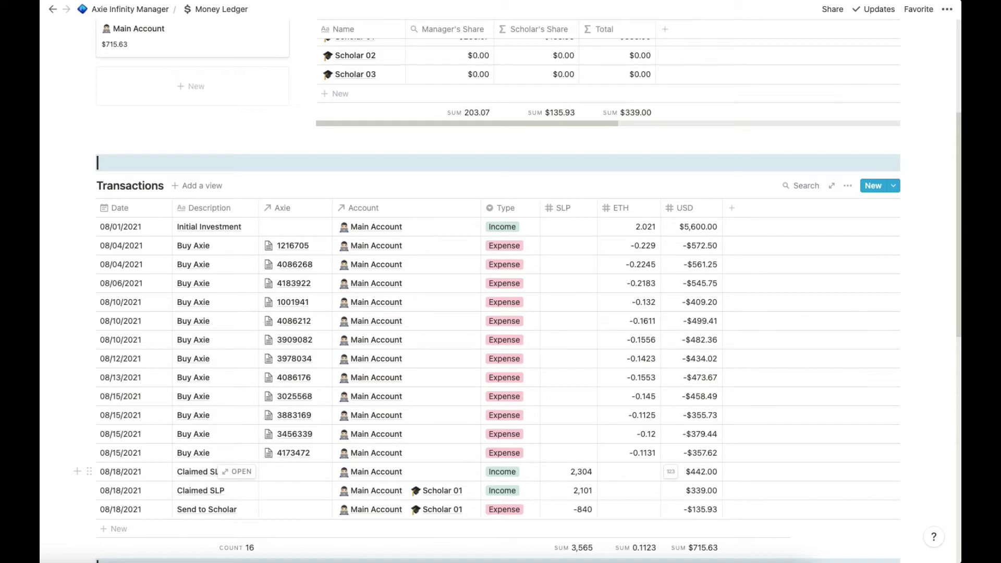
scroll(672, 495, down, 2)
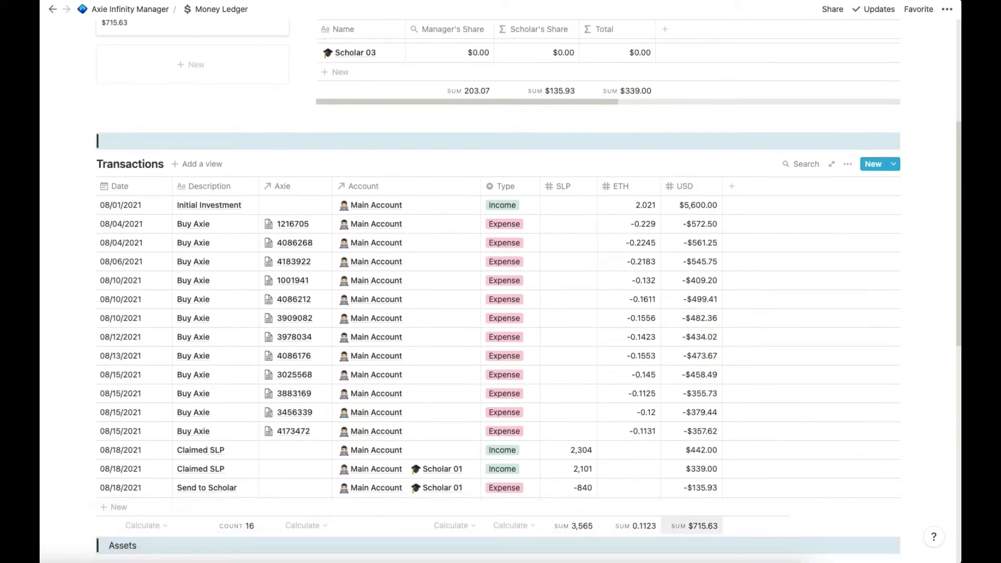
scroll(498, 291, down, 5)
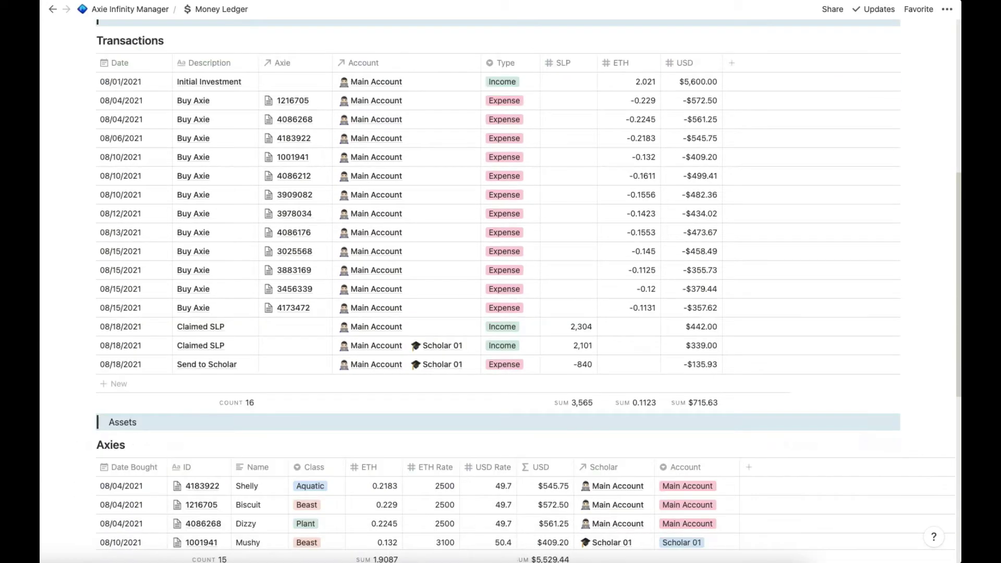
scroll(529, 285, down, 9)
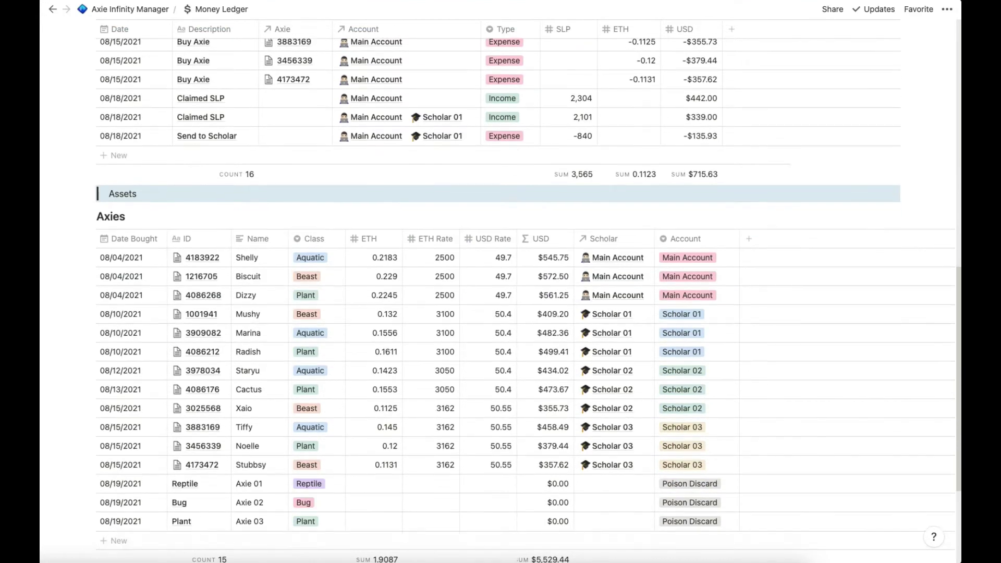
scroll(208, 396, down, 1)
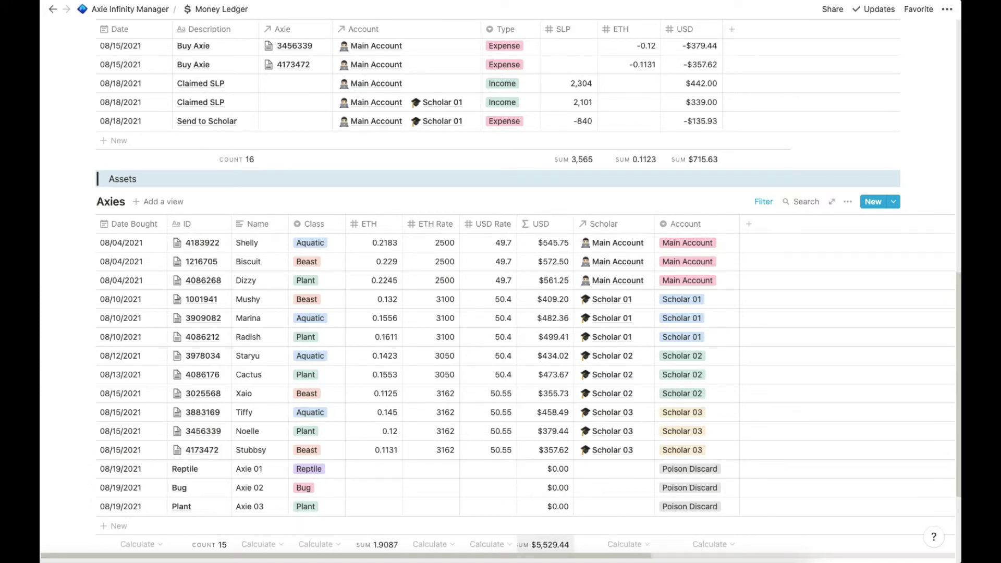
scroll(501, 282, up, 20)
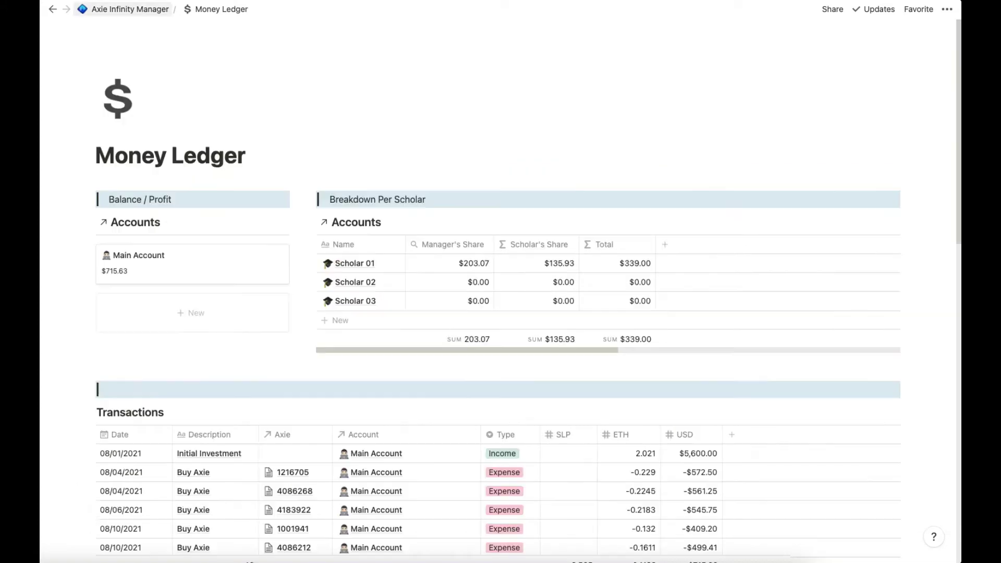
Return to Axie Infinity Manager and open the Scholars' Dashboard with its 2229 SLP monitoring table.
click(122, 9)
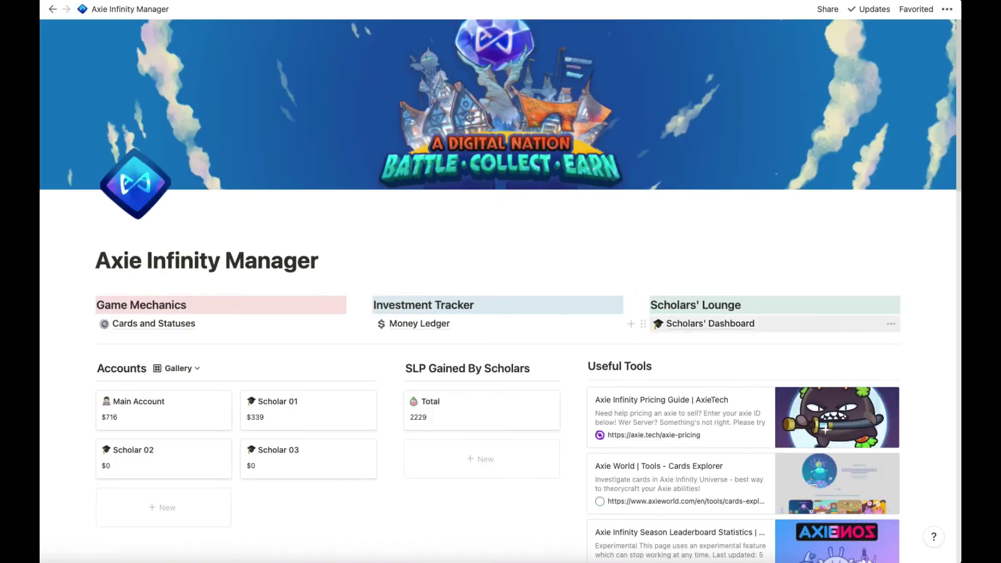
click(710, 324)
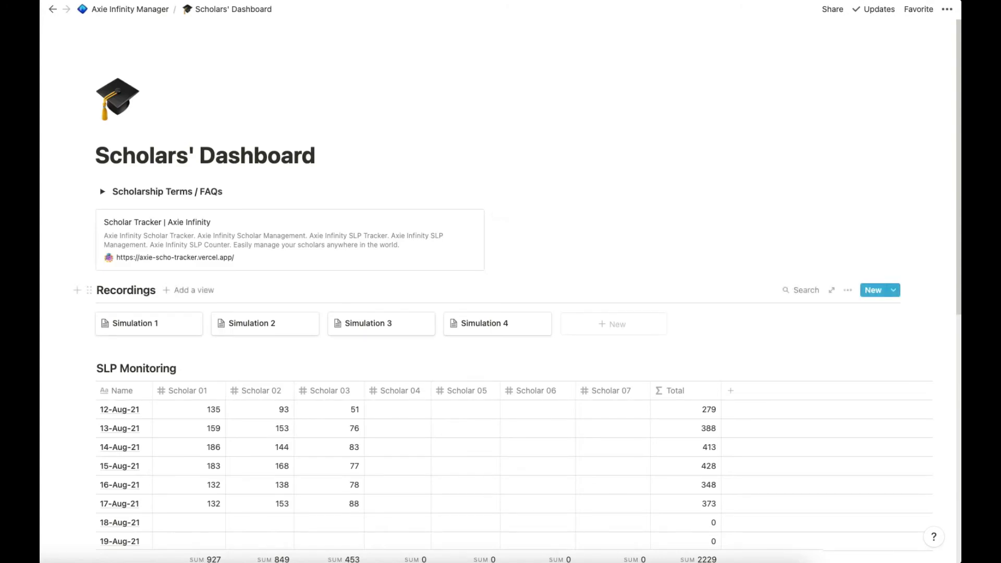
scroll(290, 240, down, 1)
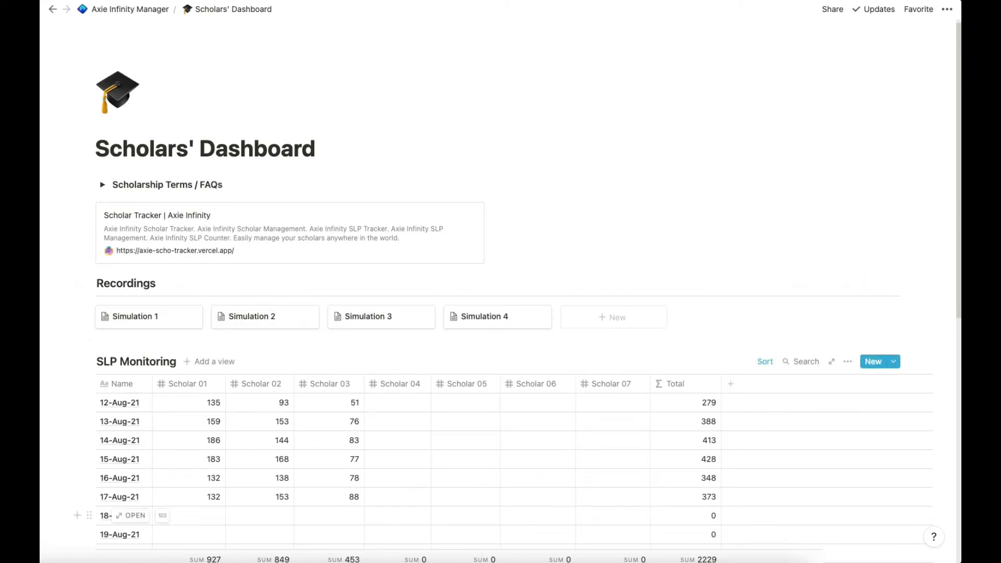
scroll(188, 384, up, 1)
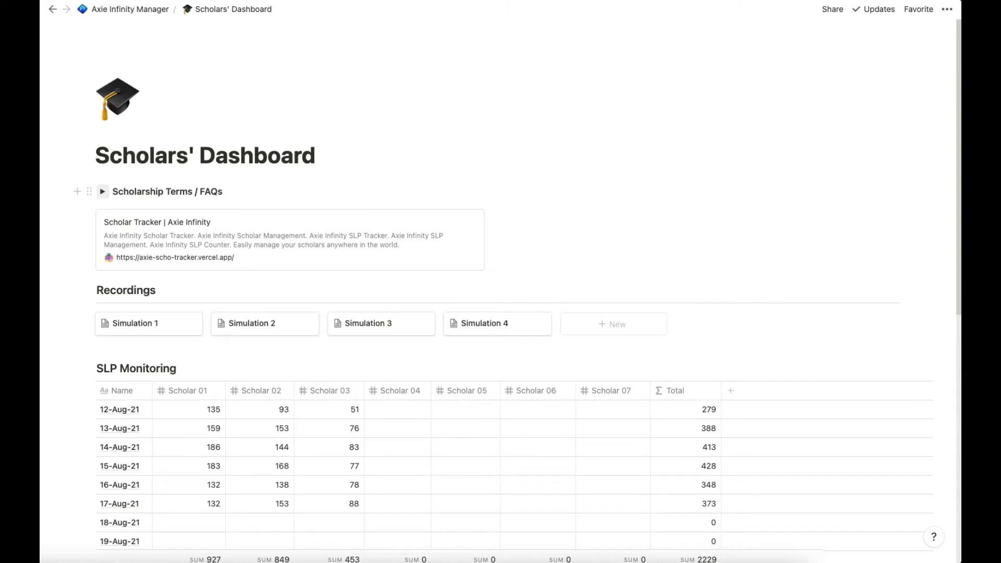
click(102, 191)
scroll(292, 313, down, 2)
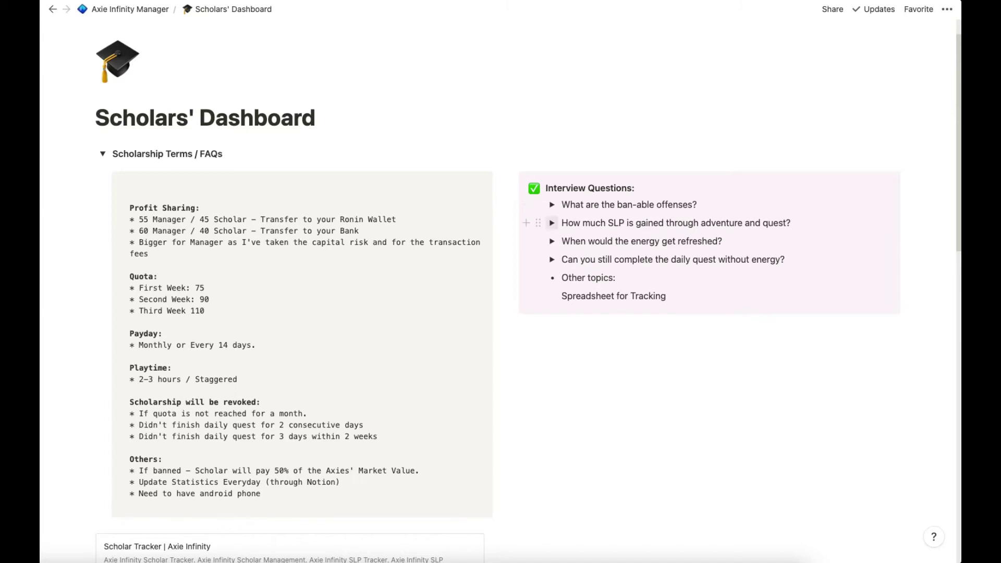
click(552, 223)
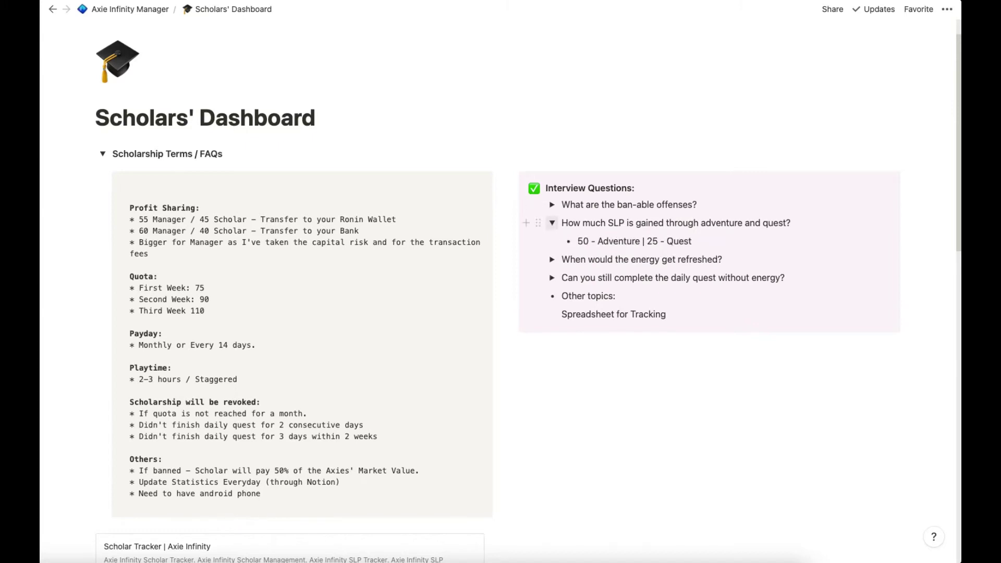
click(552, 222)
click(102, 154)
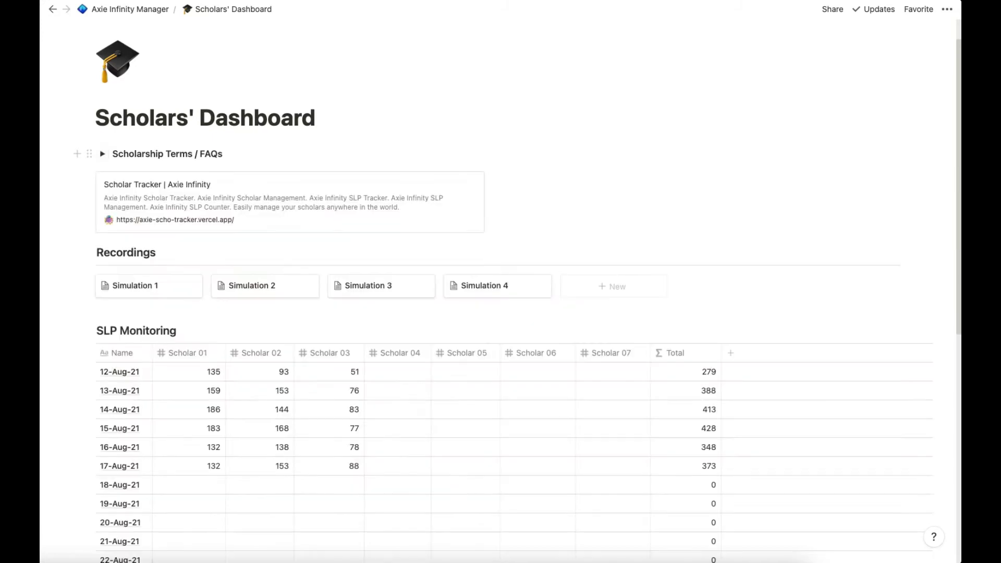
scroll(373, 391, down, 2)
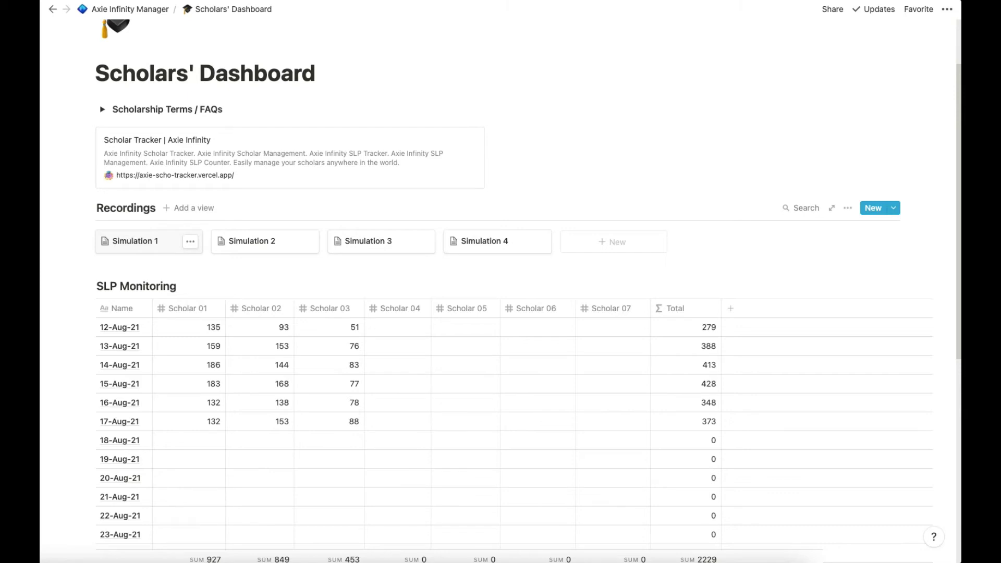
click(131, 241)
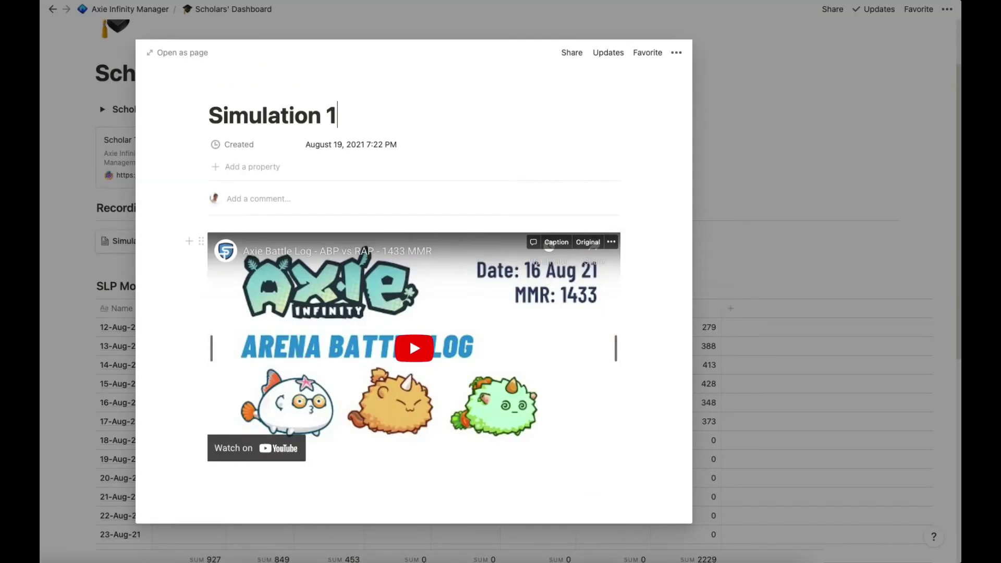
key(Escape)
scroll(501, 313, down, 4)
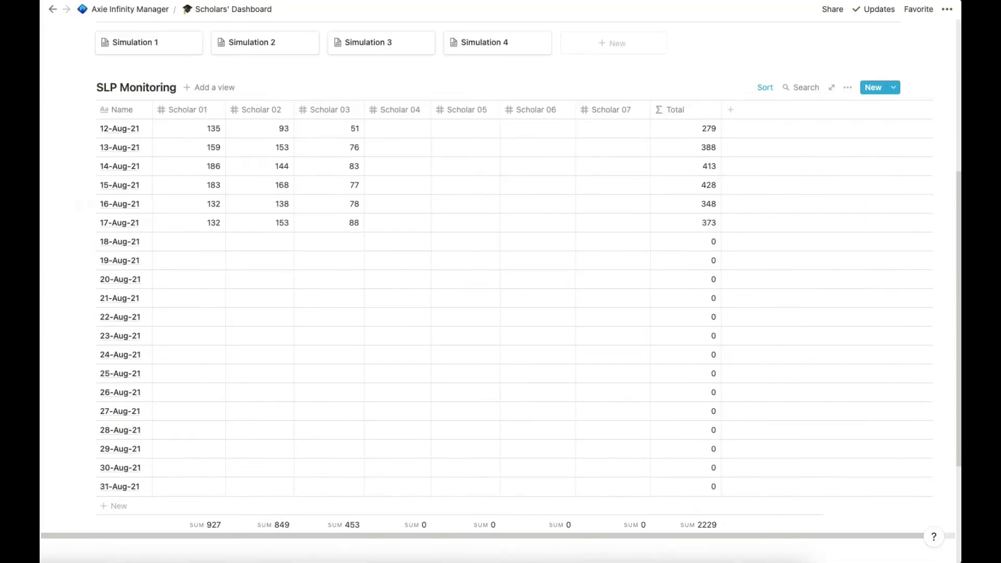
scroll(501, 313, up, 5)
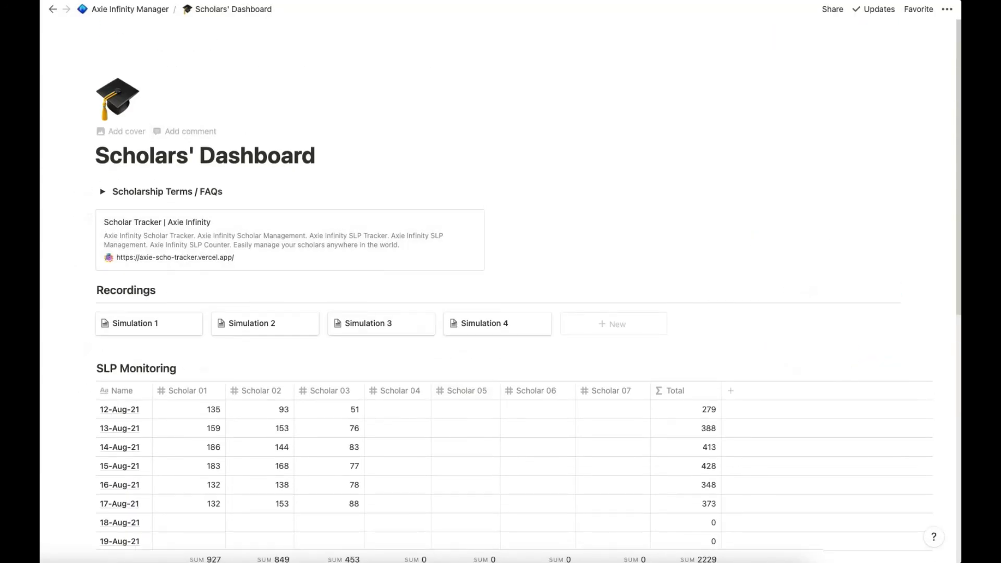
Return to the Axie Infinity Manager home page and scroll down to the Axies board.
click(129, 9)
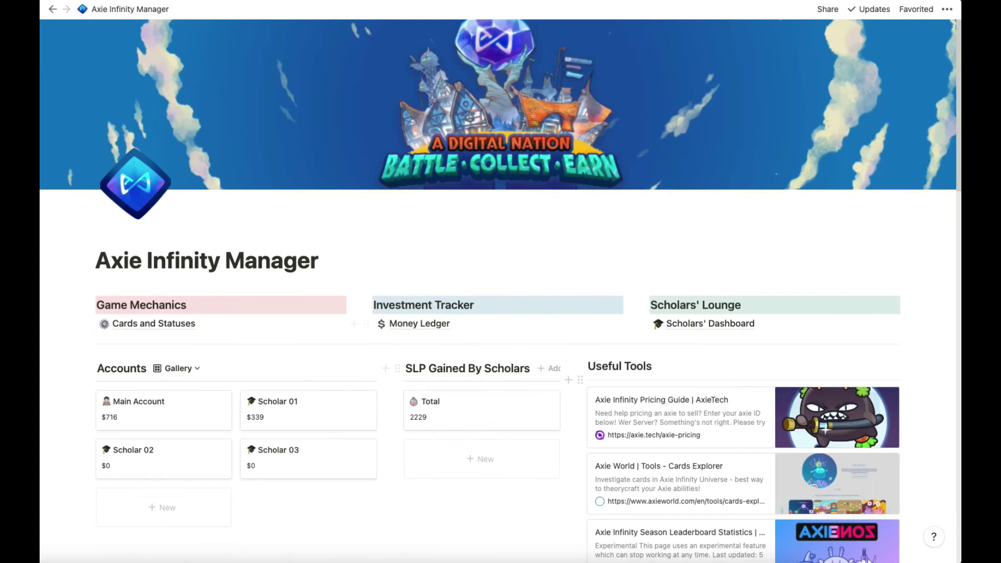
scroll(553, 386, down, 1)
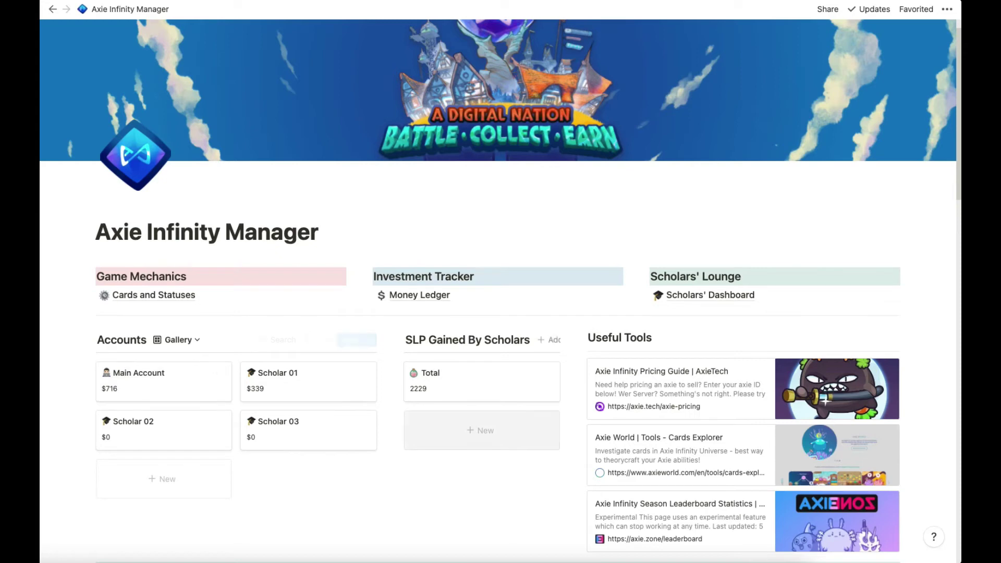
scroll(97, 533, down, 1)
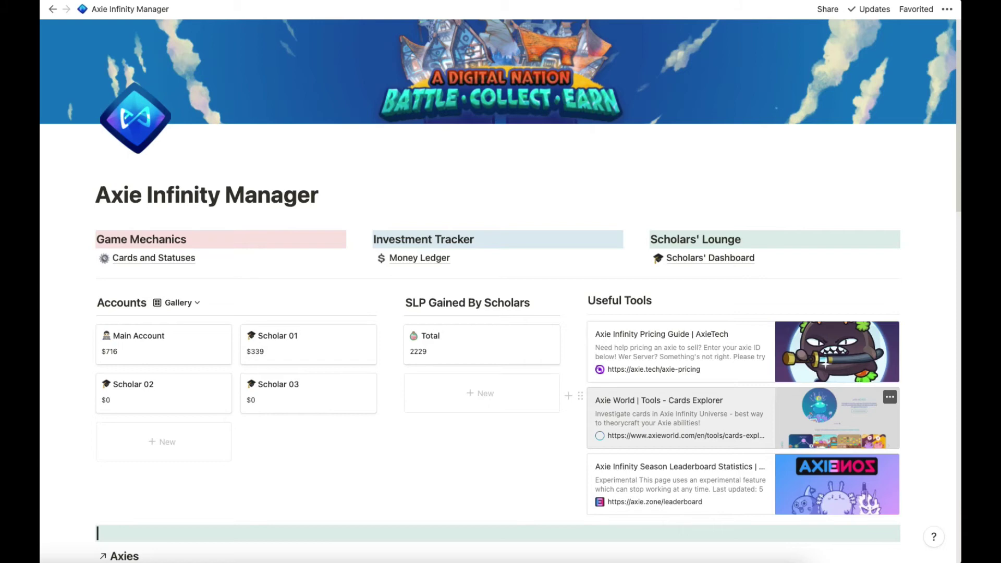
scroll(678, 438, down, 1)
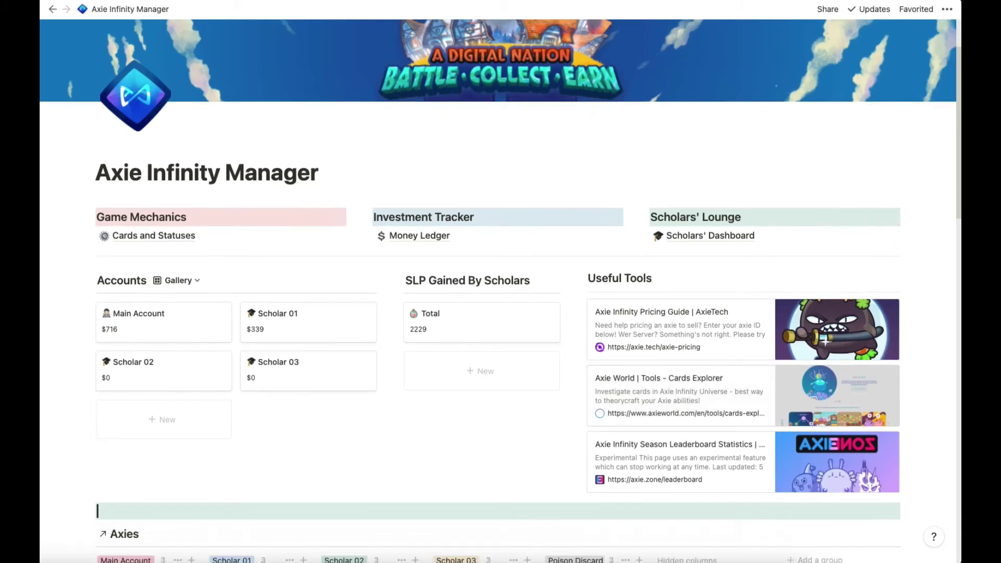
scroll(677, 443, down, 1)
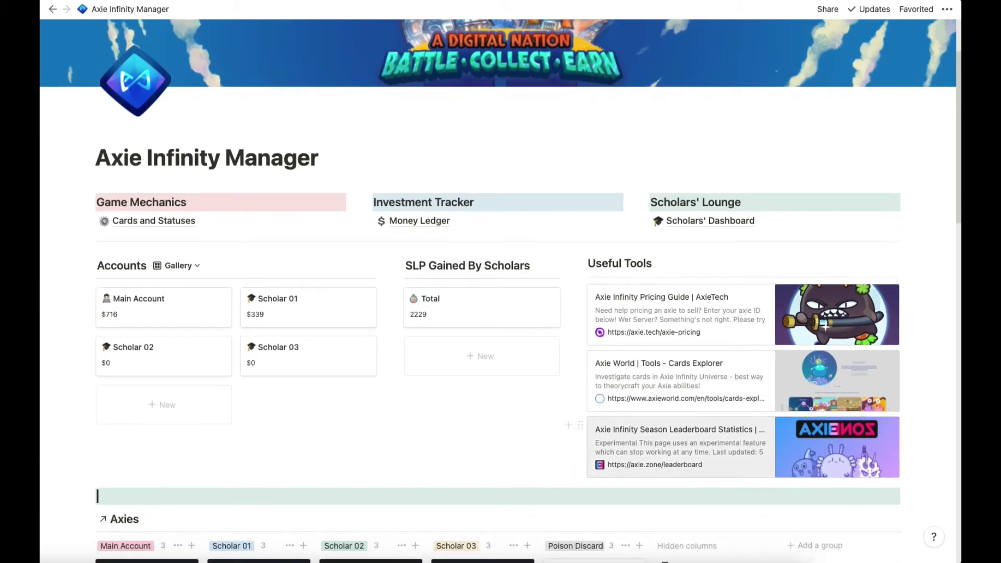
Move the Radish card to Main Account and the Dizzy card to Scholar 01.
scroll(678, 443, down, 10)
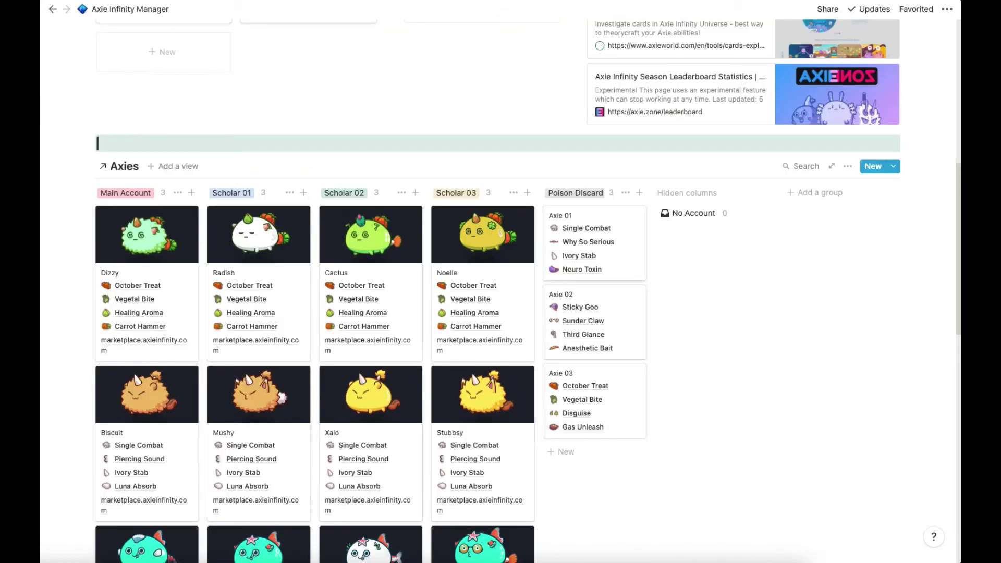
scroll(573, 451, down, 1)
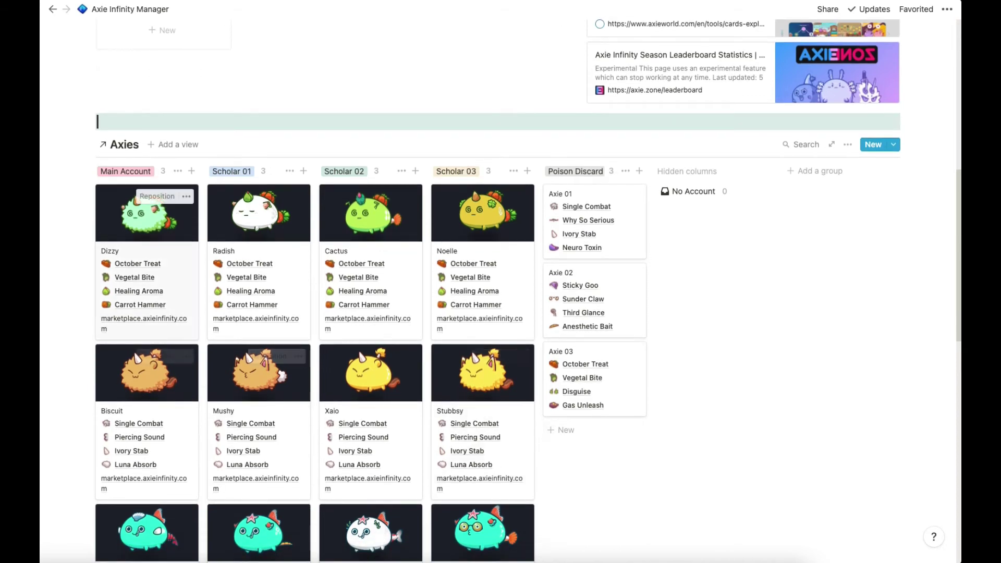
scroll(151, 339, down, 1)
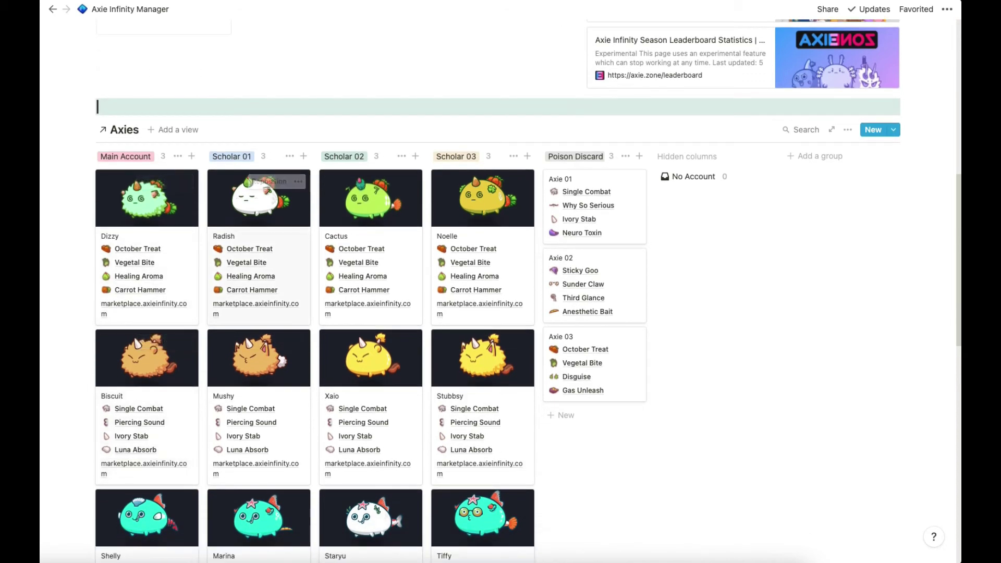
scroll(528, 289, down, 1)
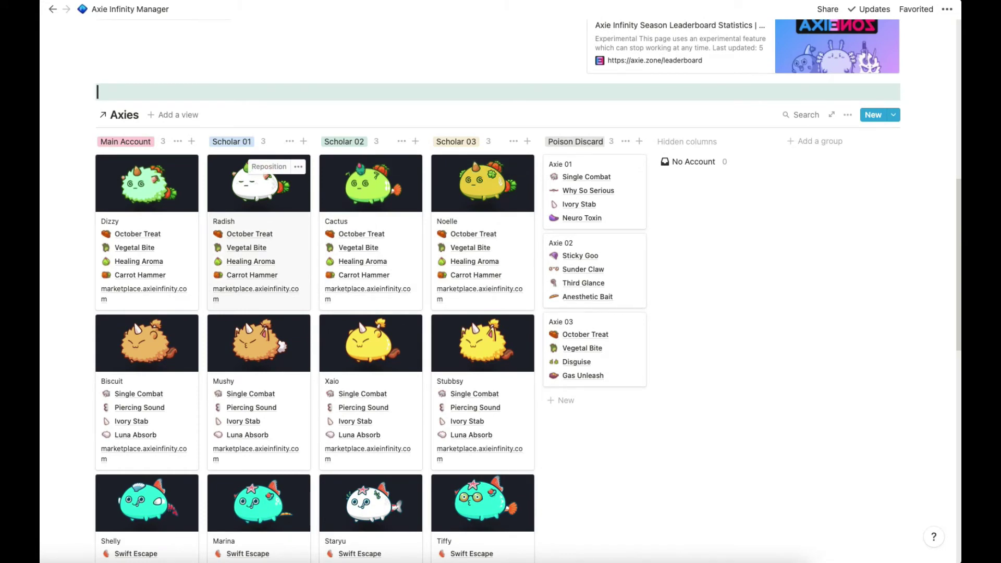
drag(255, 187, 151, 292)
drag(146, 187, 255, 193)
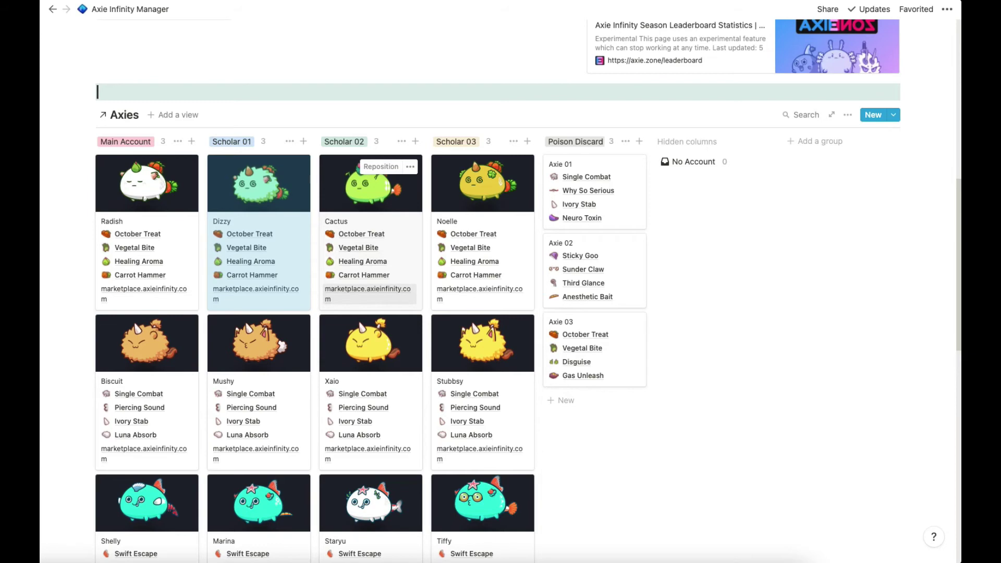
click(368, 290)
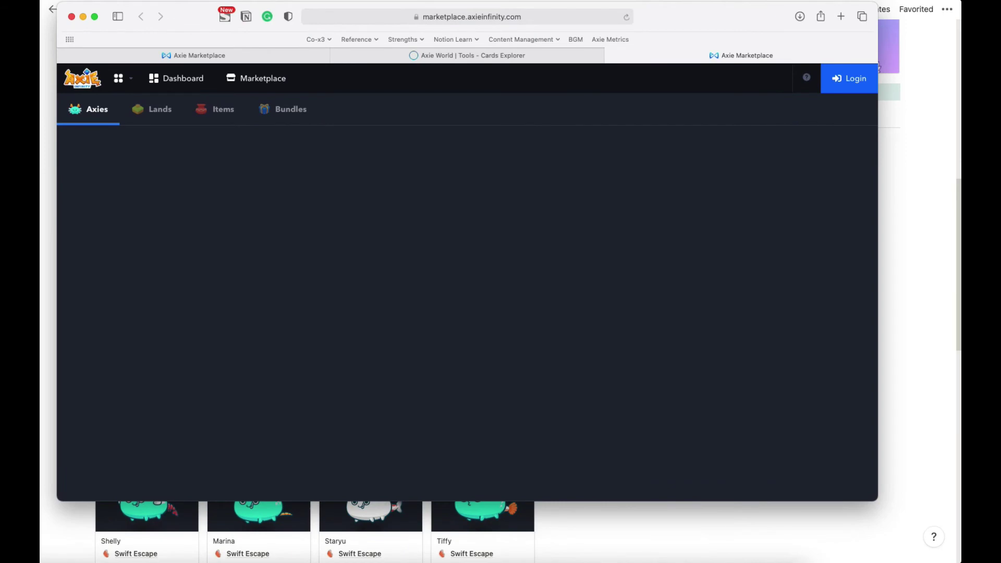
scroll(605, 313, down, 3)
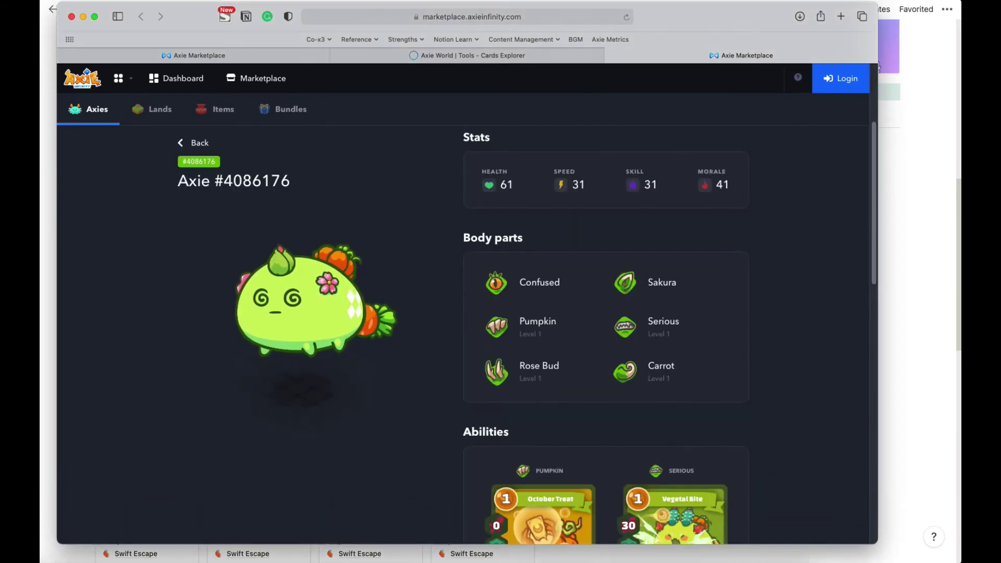
scroll(605, 313, down, 5)
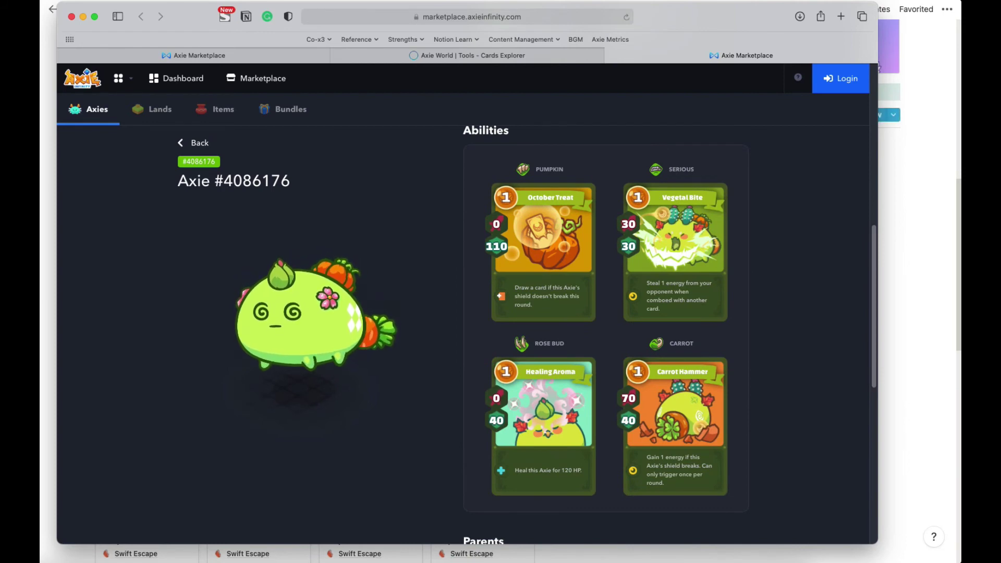
key(super+Tab)
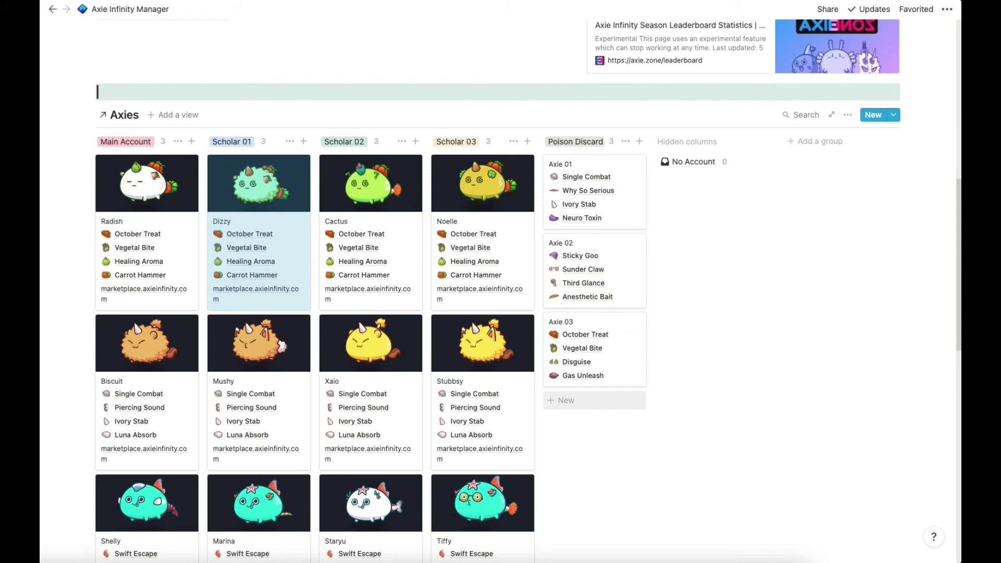
Add a Poison Discard entry titled 'New Bird' with the Smart Shot card and Name 'Axie 01'.
click(566, 399)
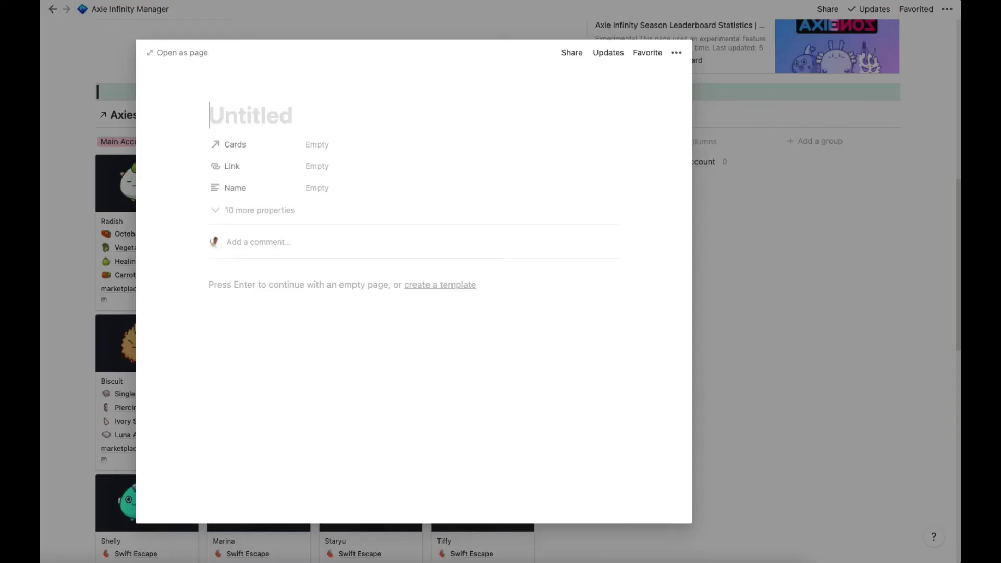
click(317, 145)
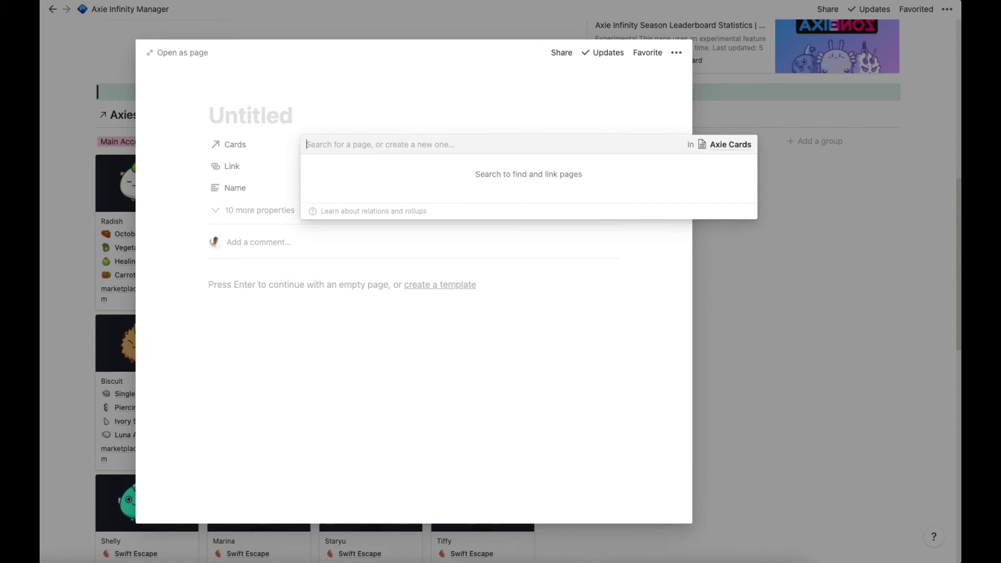
text(smart)
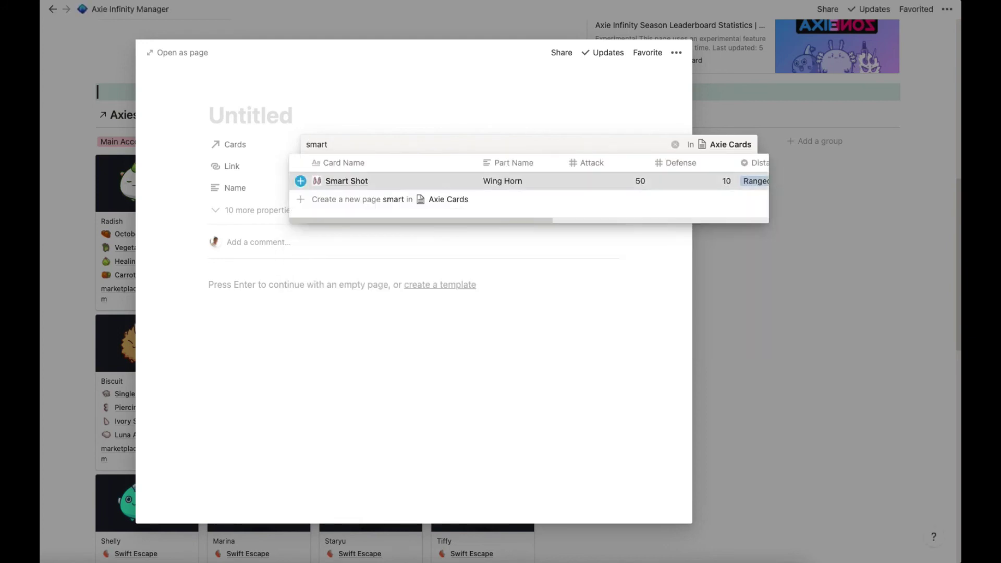
key(Return)
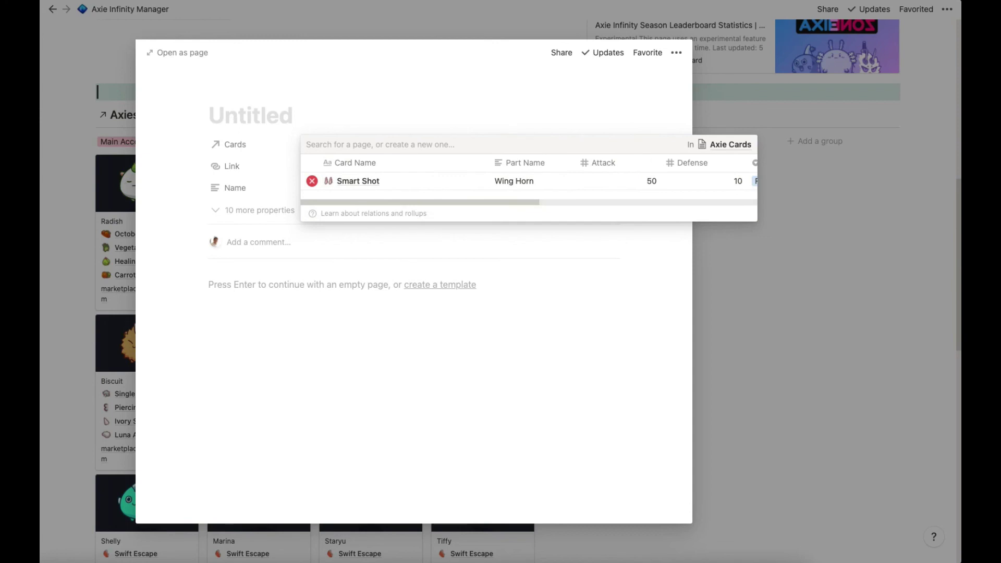
key(Escape)
click(251, 115)
text(New Bird)
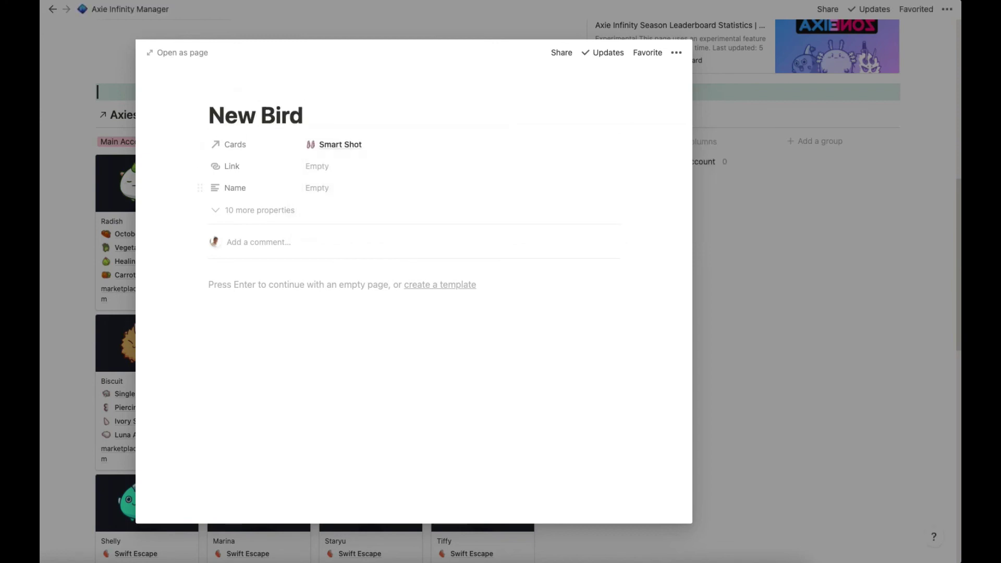
click(365, 188)
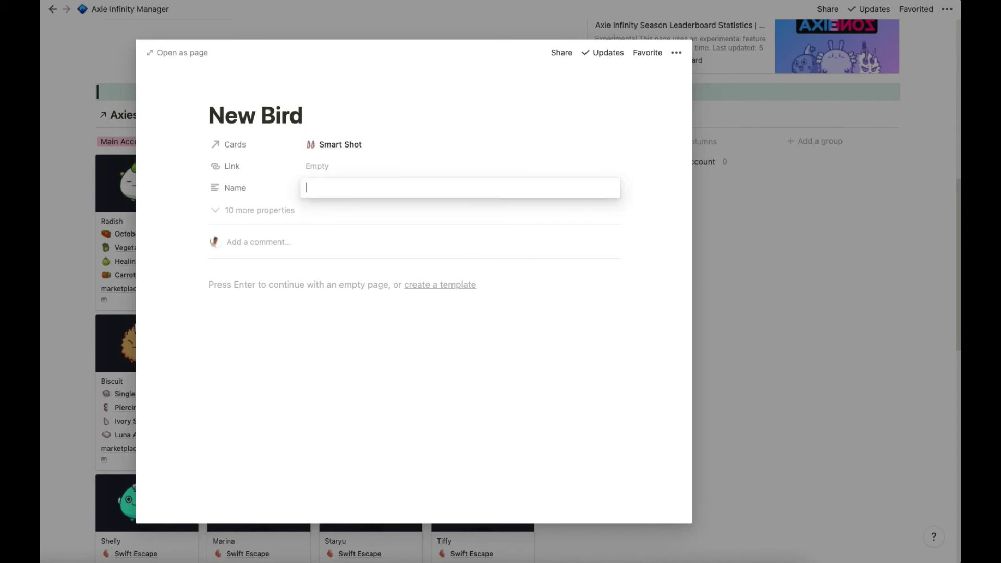
text(Axie 01)
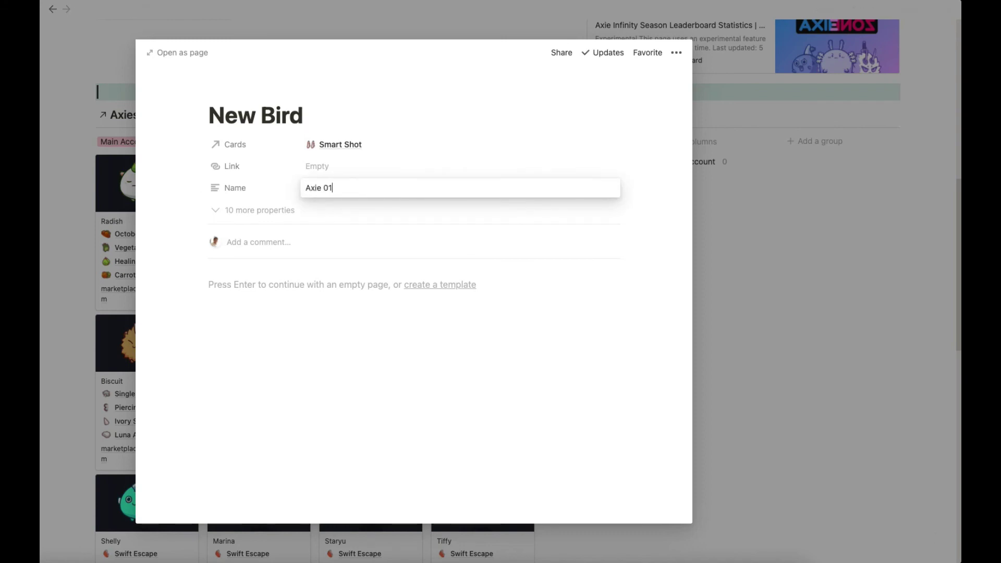
key(Return)
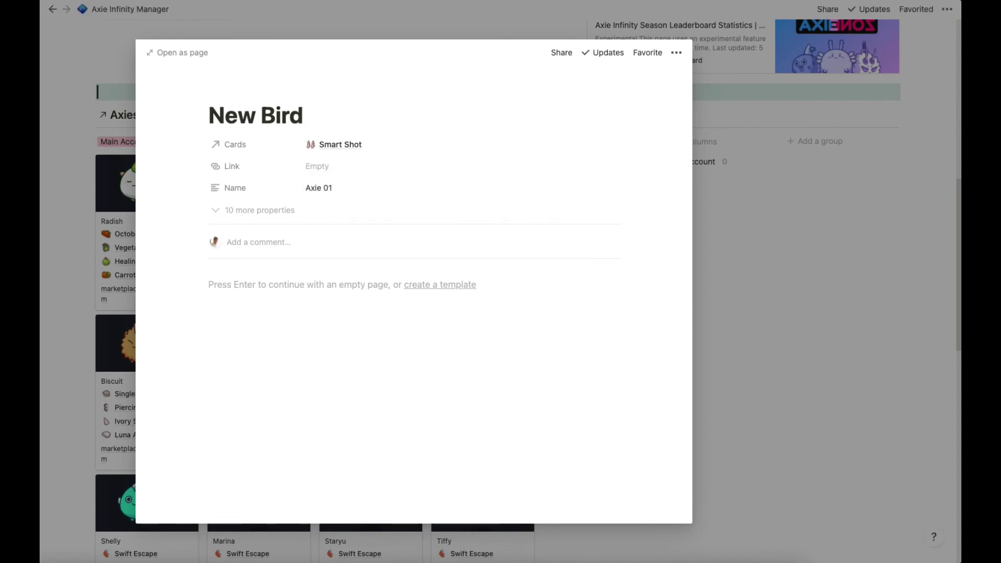
key(Escape)
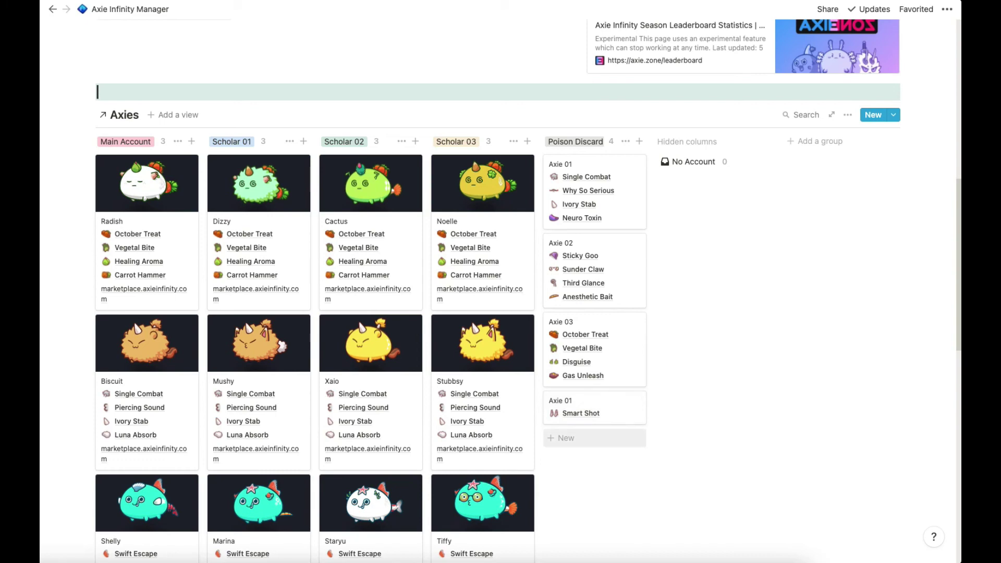
Widen the Arena SLP column in the Personal Account Axie Grind table to show its header.
scroll(500, 287, down, 6)
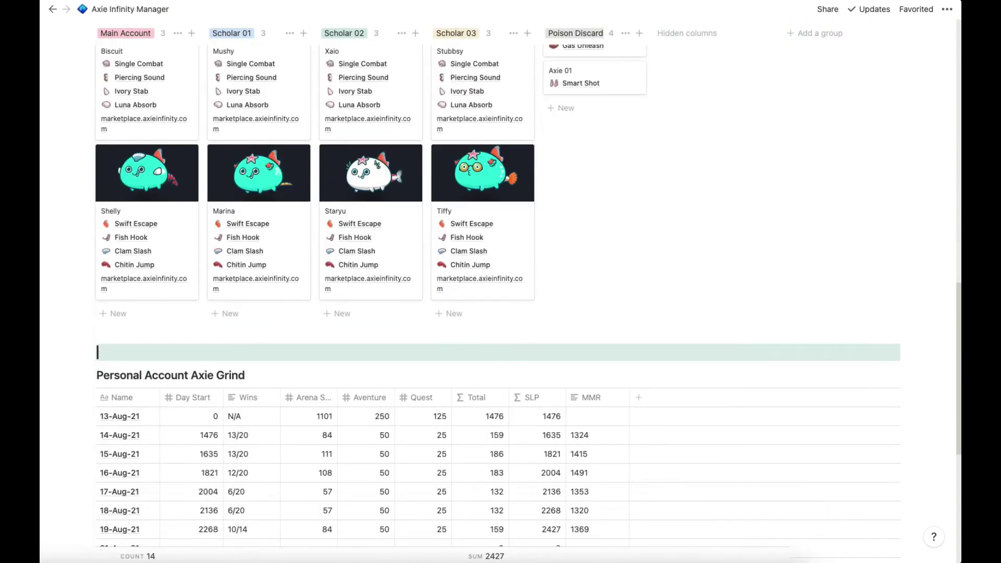
scroll(501, 303, down, 4)
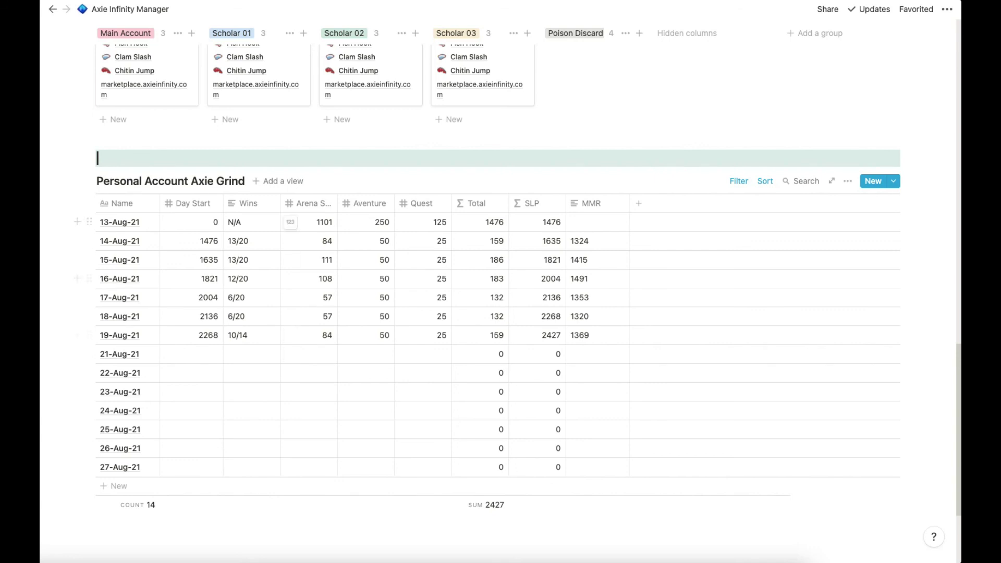
mouse_move(337, 204)
mouse_down()
mouse_move(364, 204)
mouse_move(353, 203)
mouse_up()
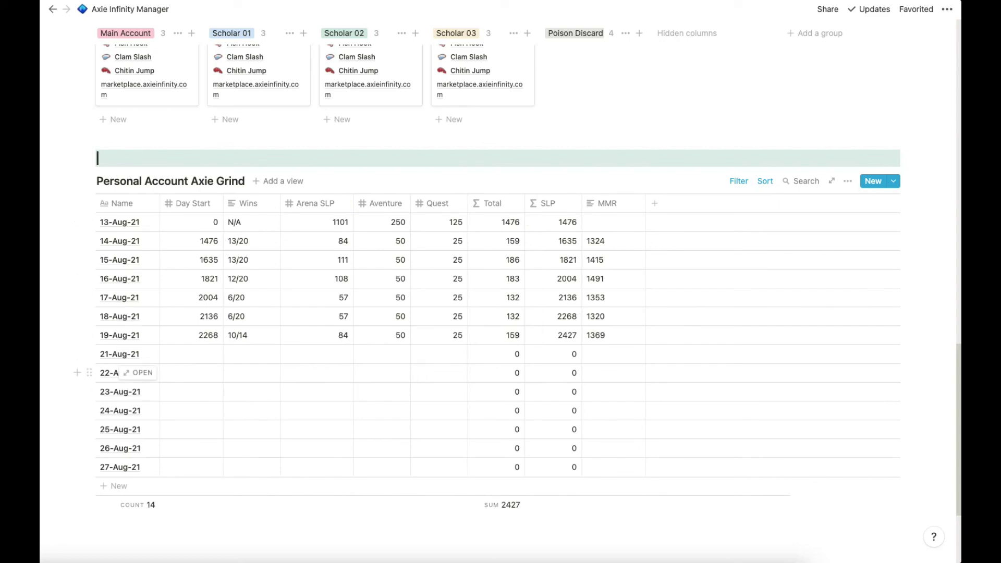
scroll(131, 373, up, 15)
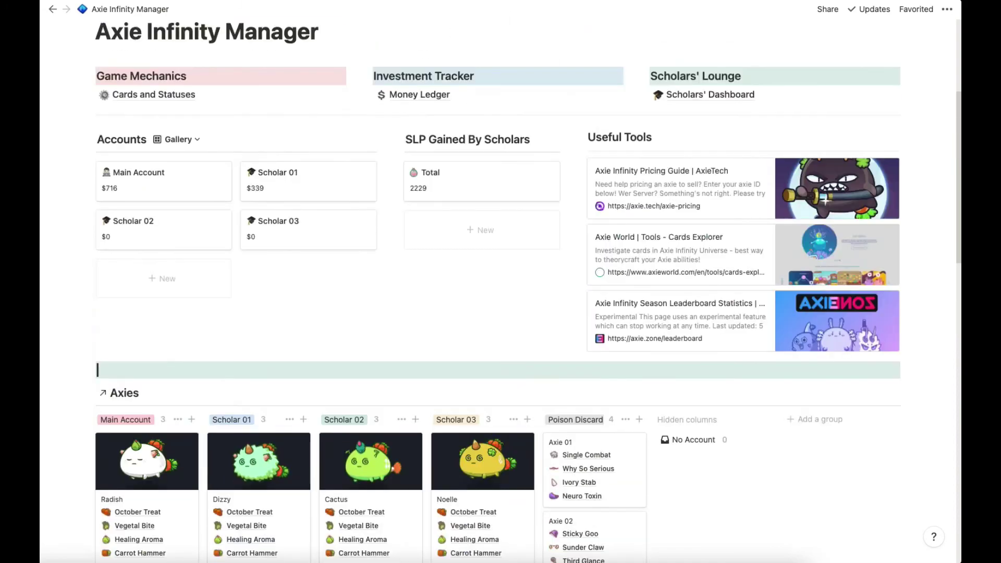
scroll(97, 370, up, 5)
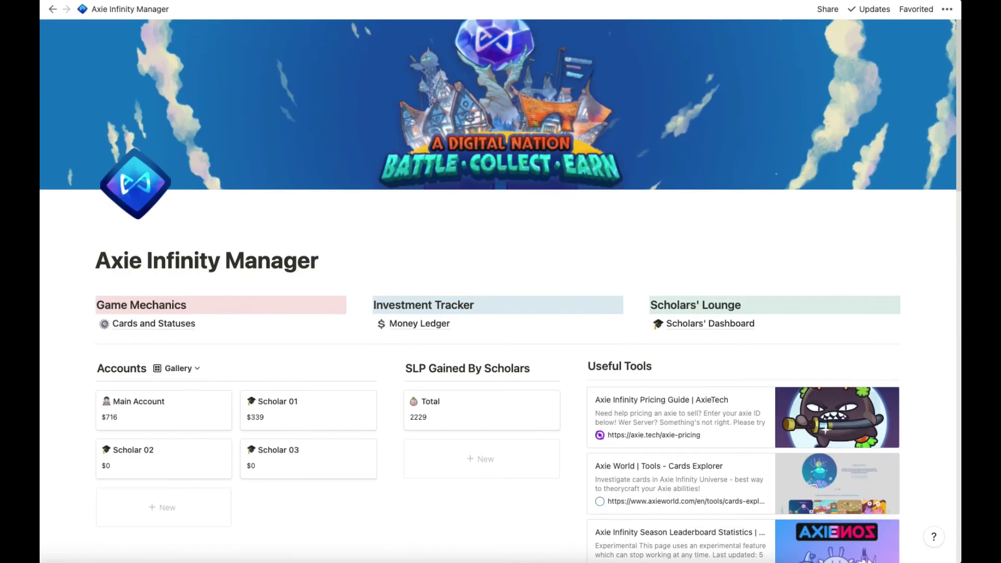